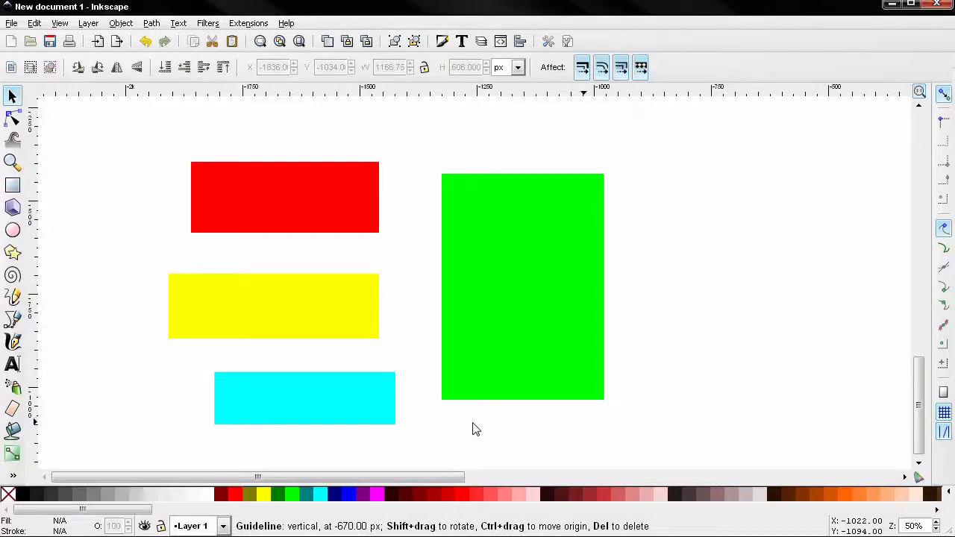
- Open the Align and Distribute panel beside the red, yellow, cyan and green rectangles
left_click(522, 46)
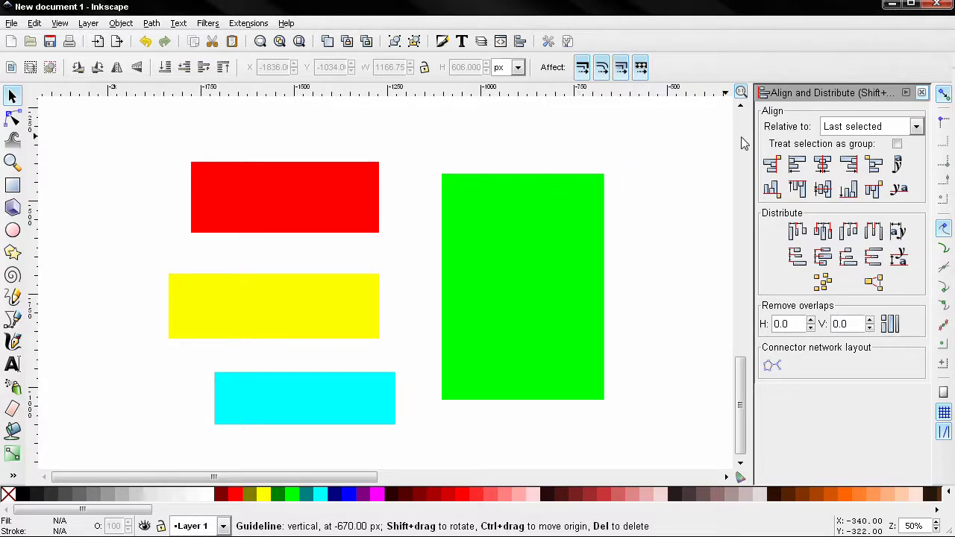
left_click(867, 128)
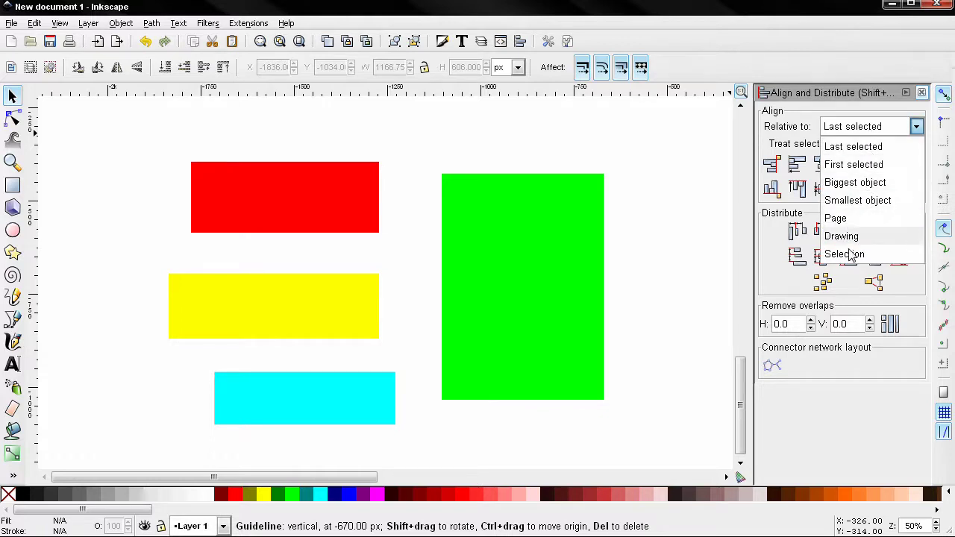
left_click(856, 131)
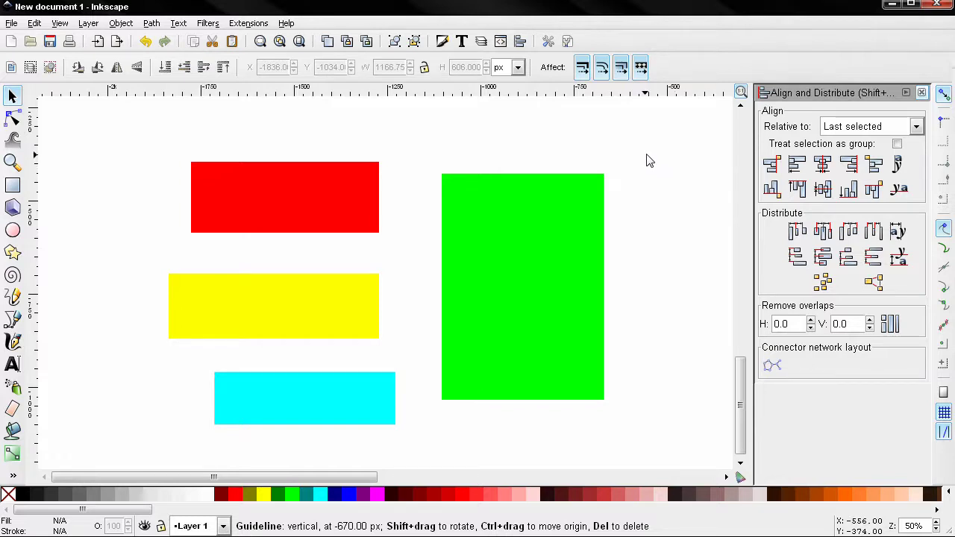
- Select red, yellow, cyan, then green last; align right edges to green's left edge, then undo
left_click(329, 214)
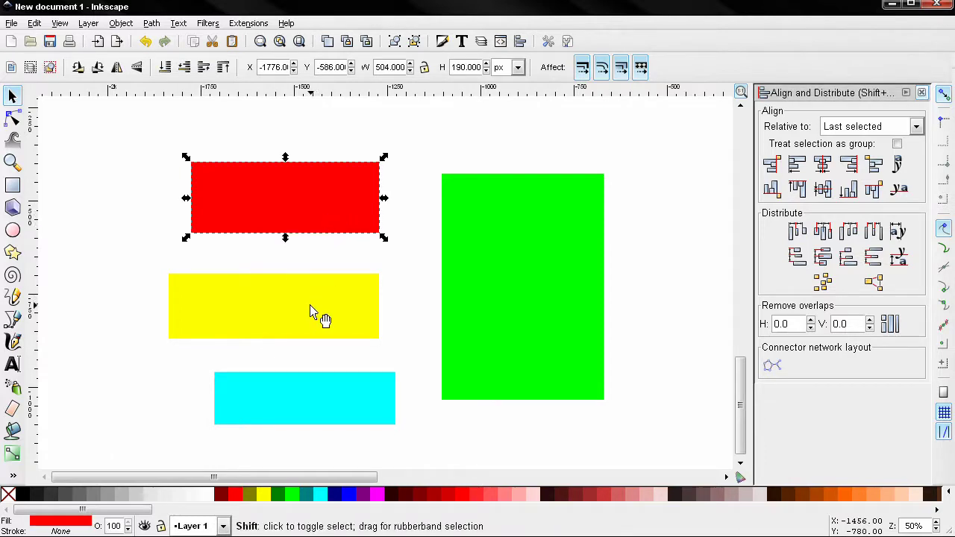
left_click(313, 308, "shift")
left_click(351, 394, "shift")
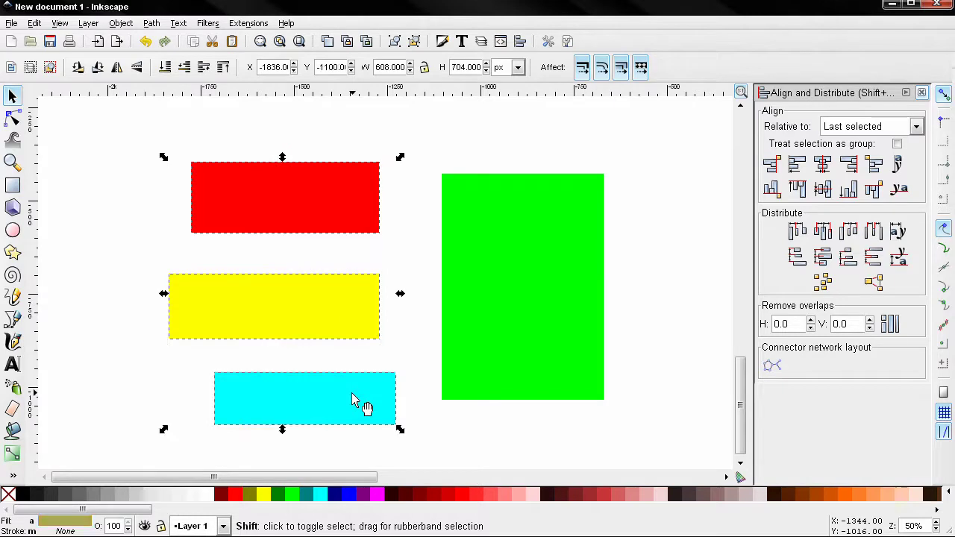
left_click(520, 278, "shift")
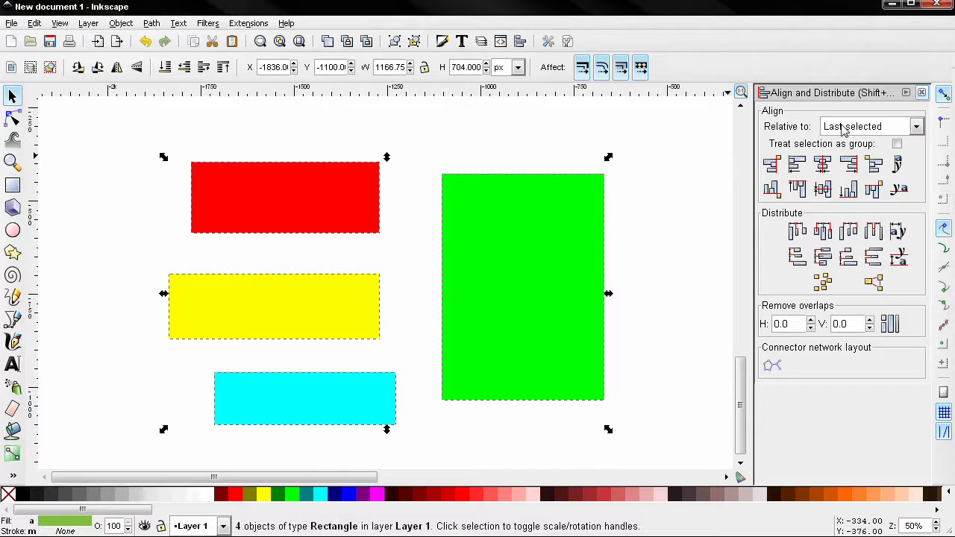
left_click(772, 164)
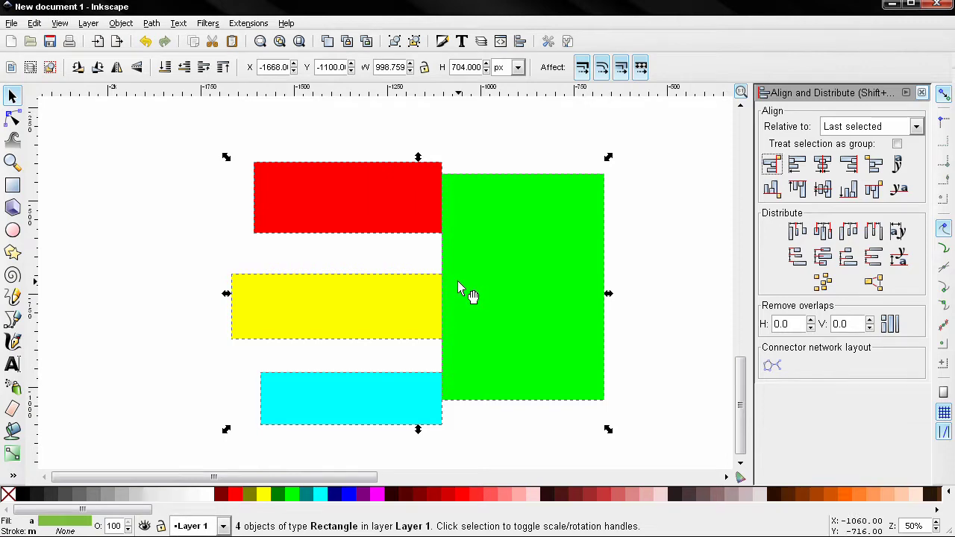
key("ctrl+z")
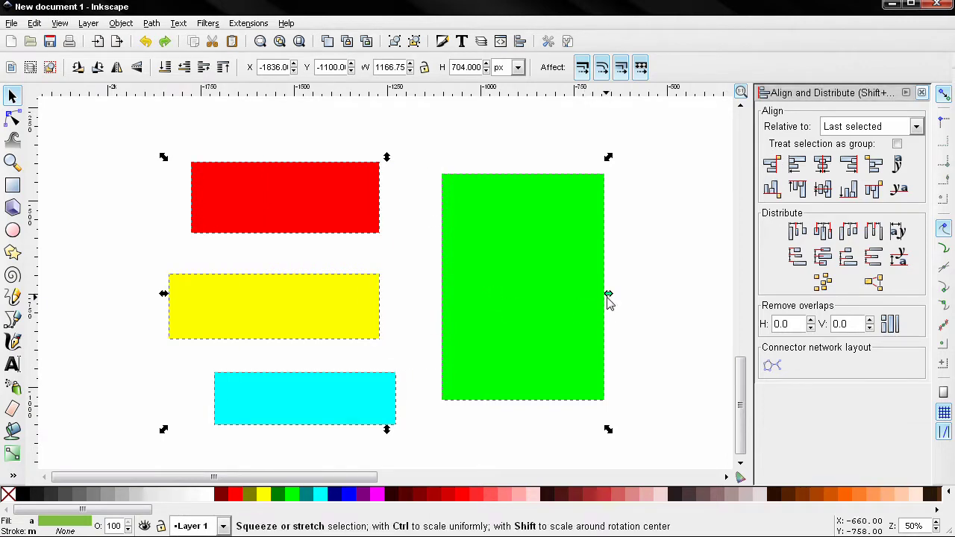
- Select green, cyan, red, then yellow last; align right edges to yellow's left edge, then undo
left_click(653, 301)
left_click(498, 308)
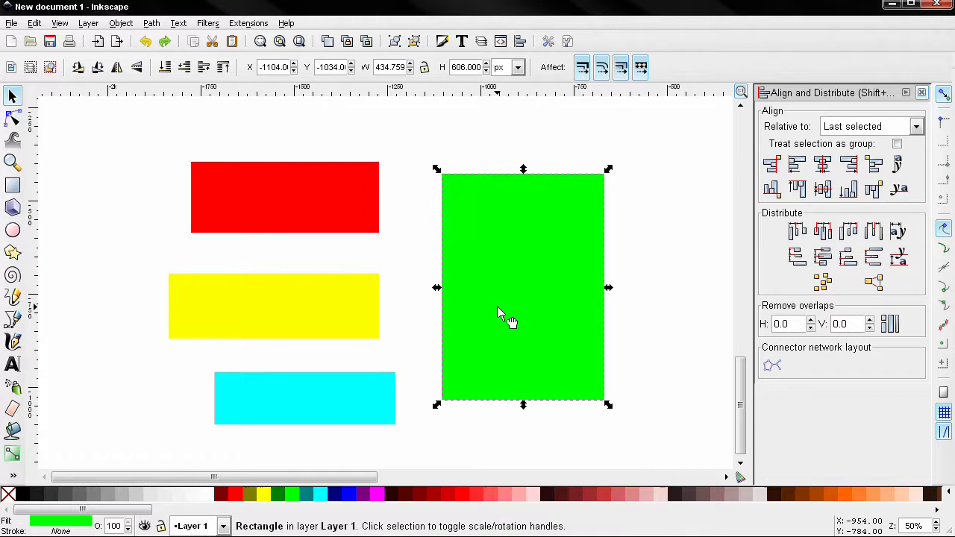
left_click(326, 391, "shift")
left_click(304, 208, "shift")
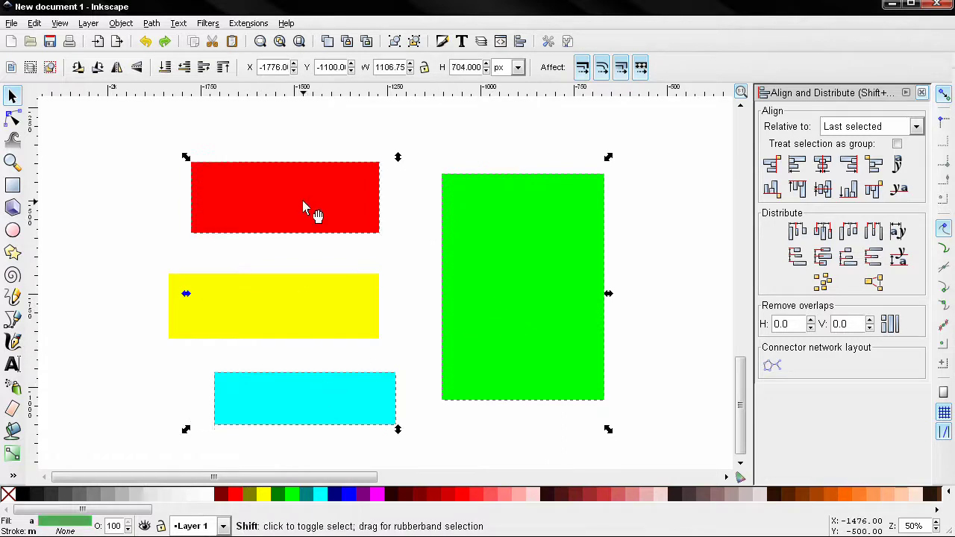
left_click(255, 312, "shift")
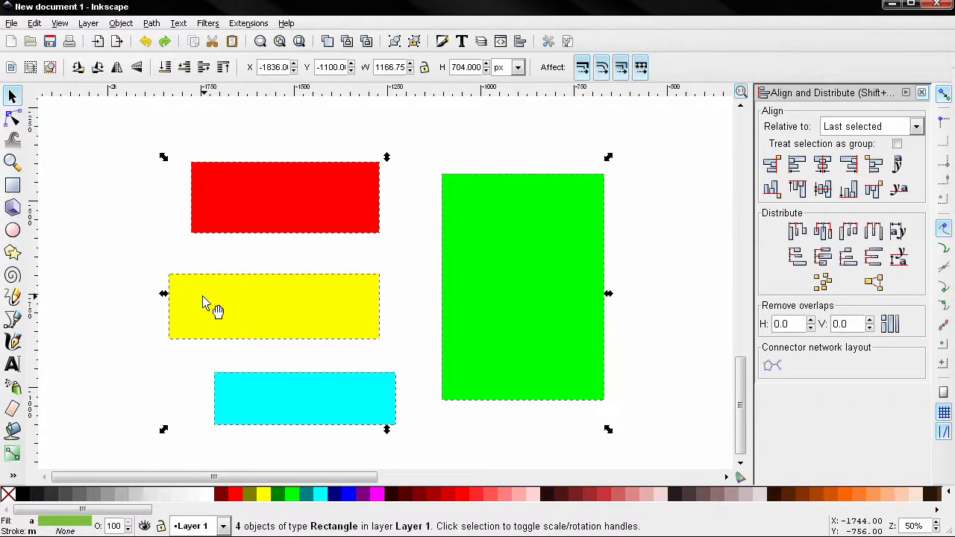
left_click(771, 164)
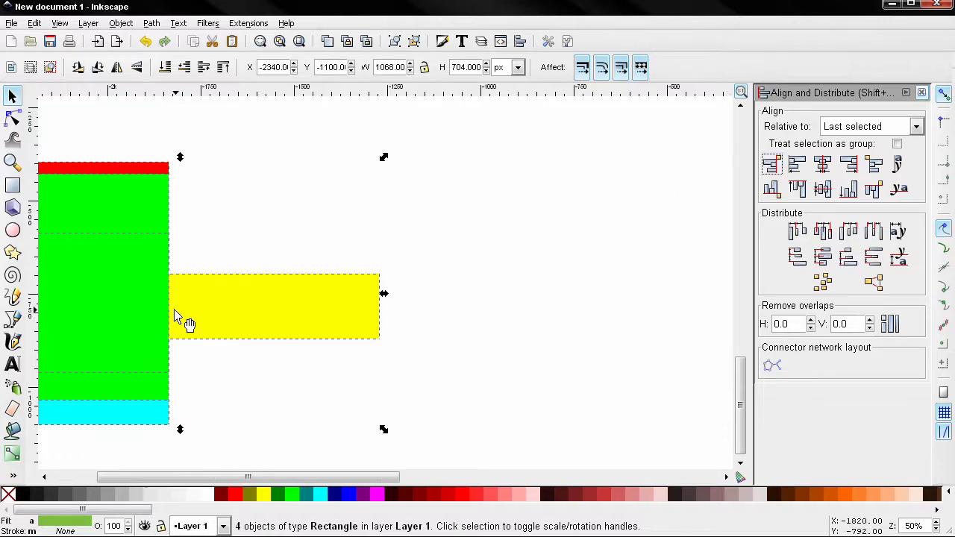
key("ctrl+z")
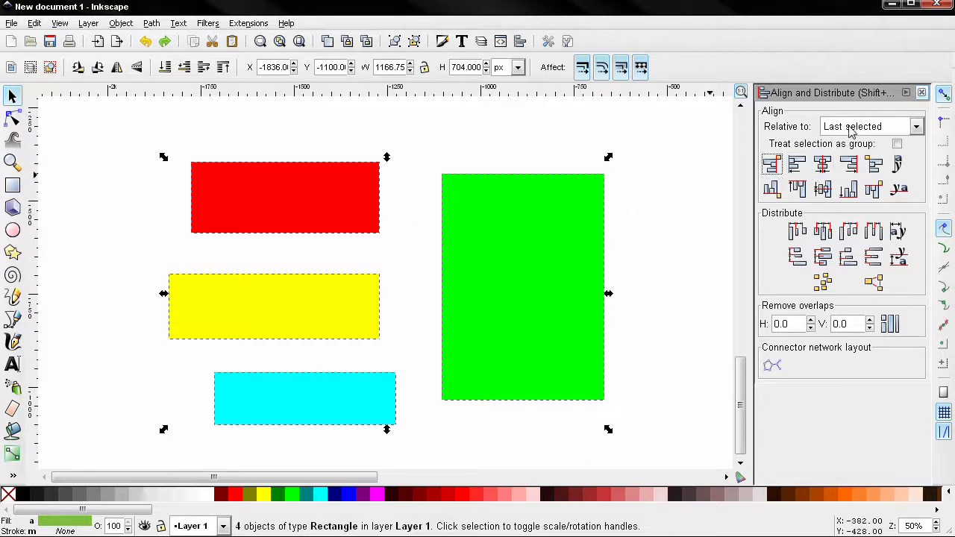
- Select red, yellow, cyan, then green; centre them on green's vertical axis, then undo
left_click(477, 169)
left_click(324, 202)
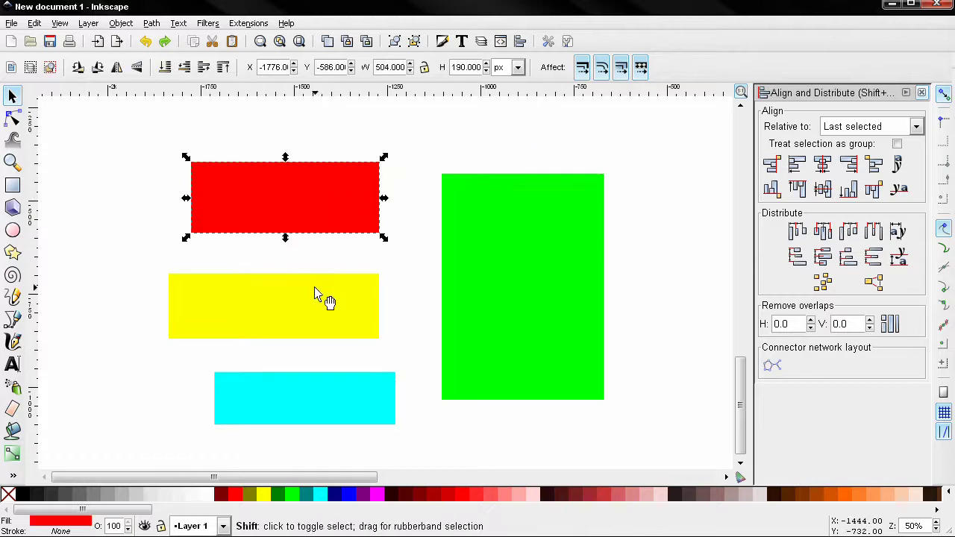
left_click(323, 294, "shift")
left_click(353, 384, "shift")
left_click(564, 291, "shift")
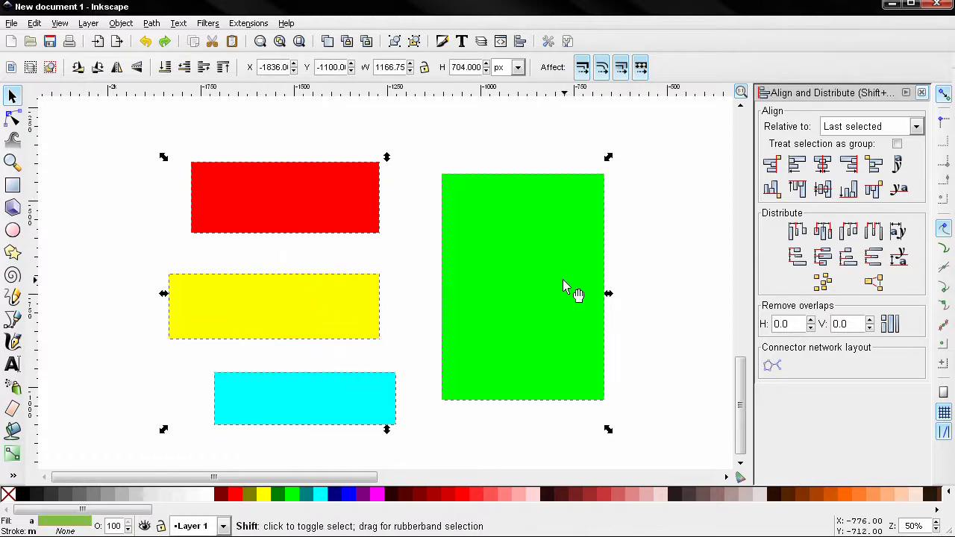
left_click(823, 164)
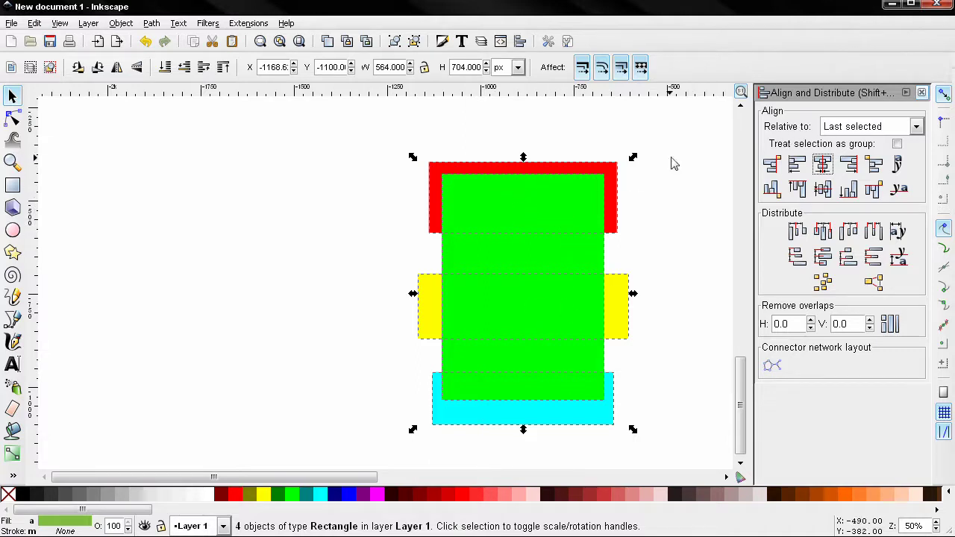
key("ctrl+z")
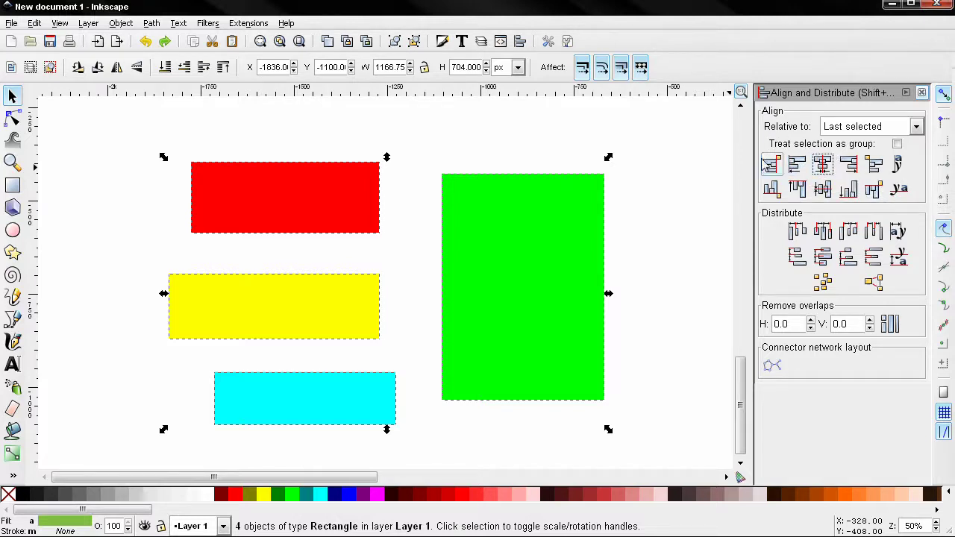
- Set the alignment reference to First selected
left_click(710, 157)
left_click(843, 129)
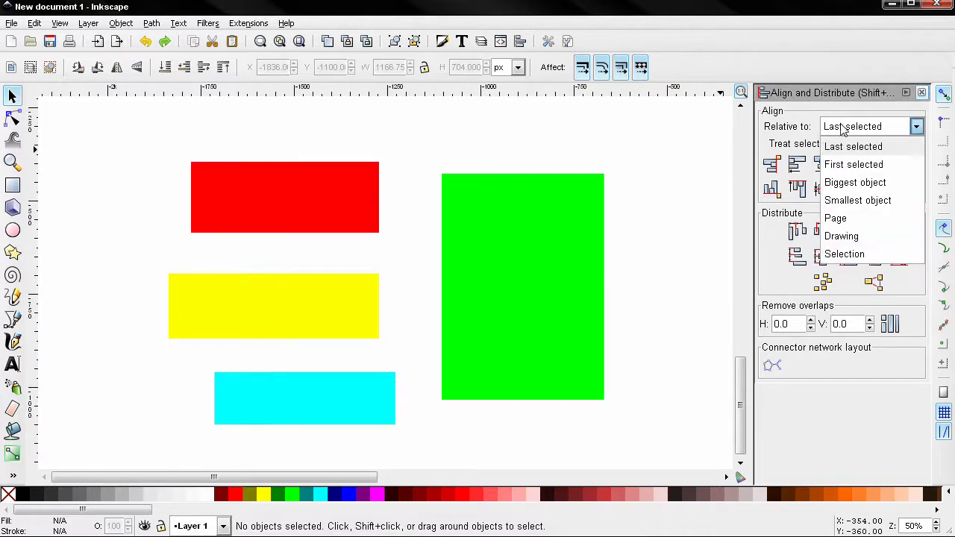
left_click(842, 166)
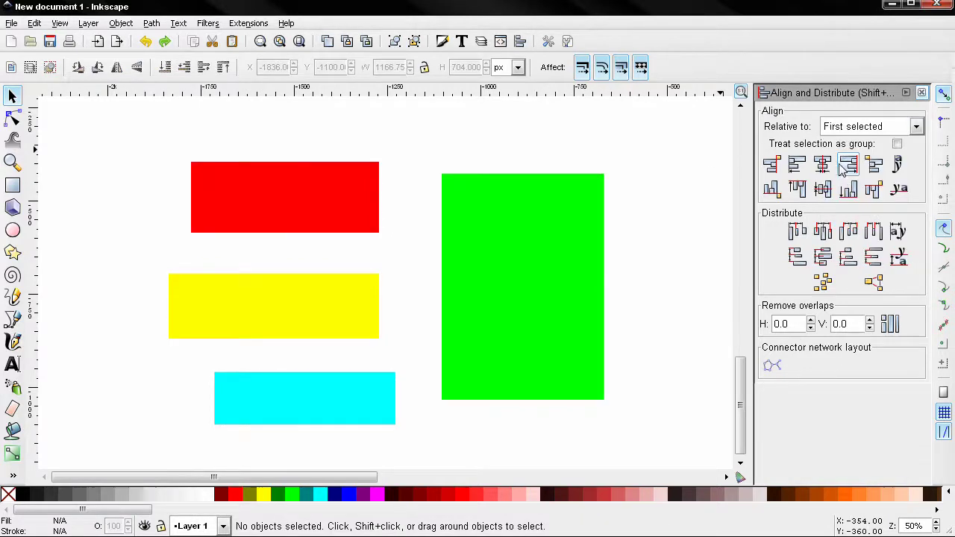
- Select green first, then yellow, cyan and red; align right edges to green's left edge, then undo
left_click(527, 304)
left_click(343, 332, "shift")
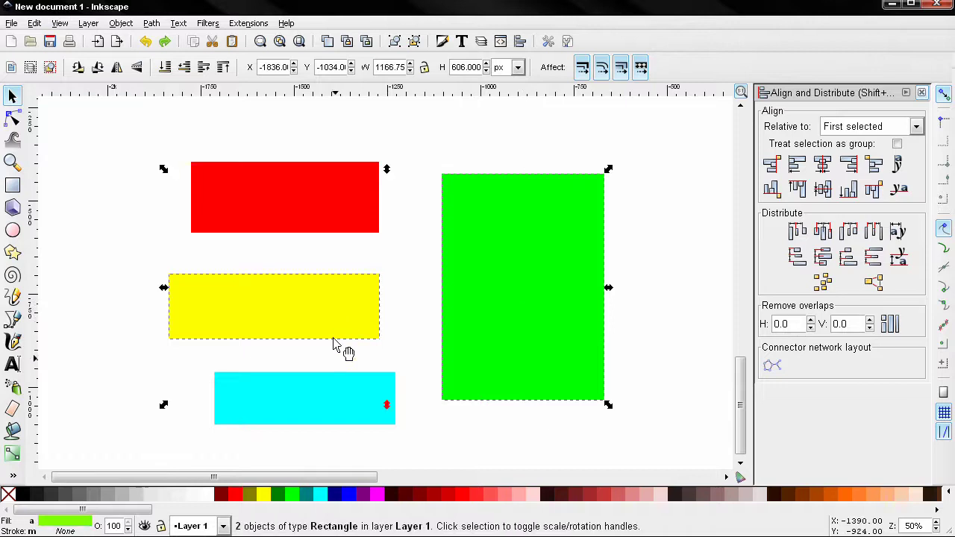
left_click(347, 374, "shift")
left_click(335, 215, "shift")
left_click(772, 165)
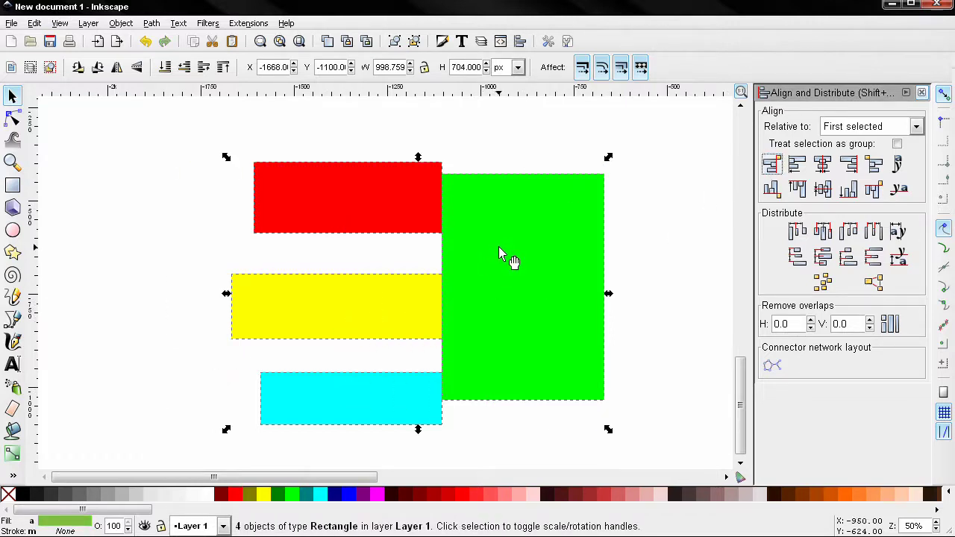
key("ctrl+z")
left_click(855, 129)
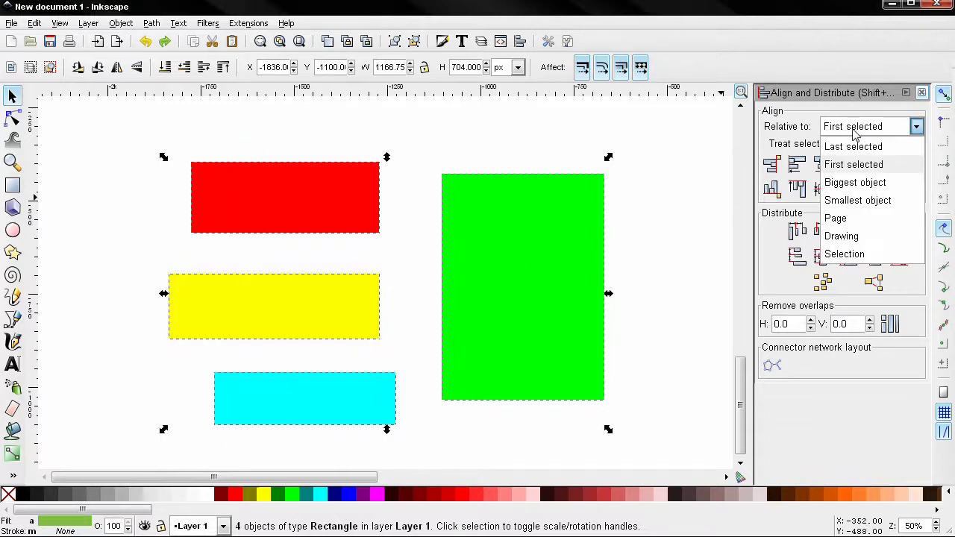
- Set Relative to Biggest object, align all objects' right edges to its left edge, then undo
left_click(854, 182)
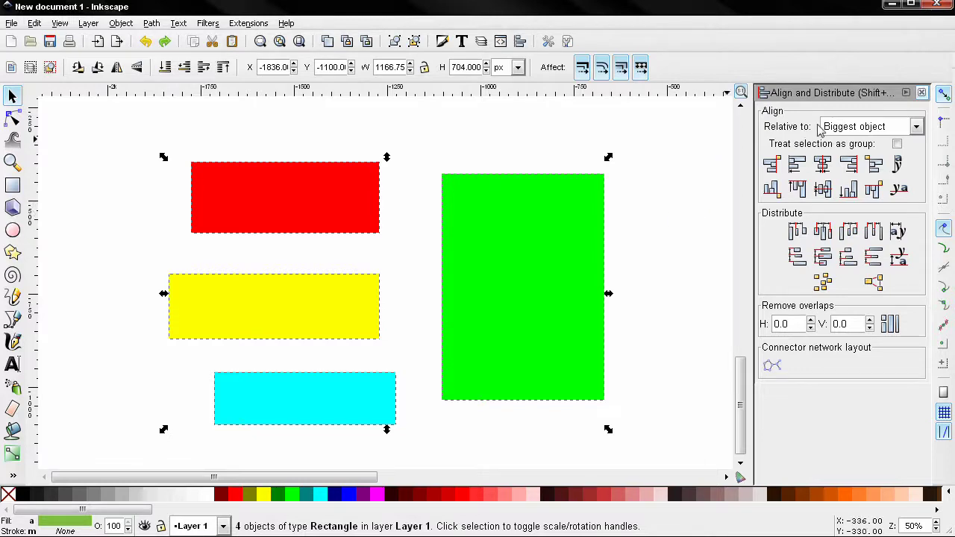
left_click(656, 261)
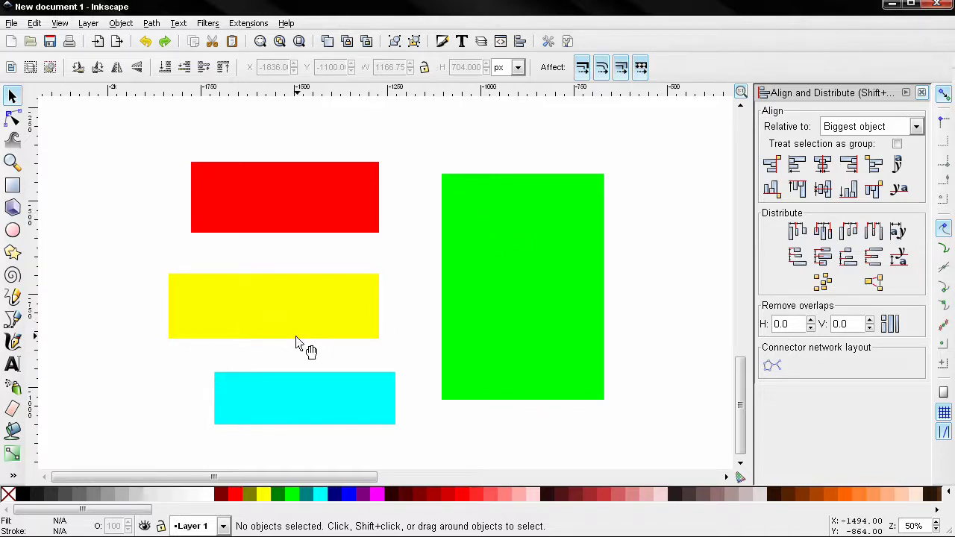
key("ctrl+a")
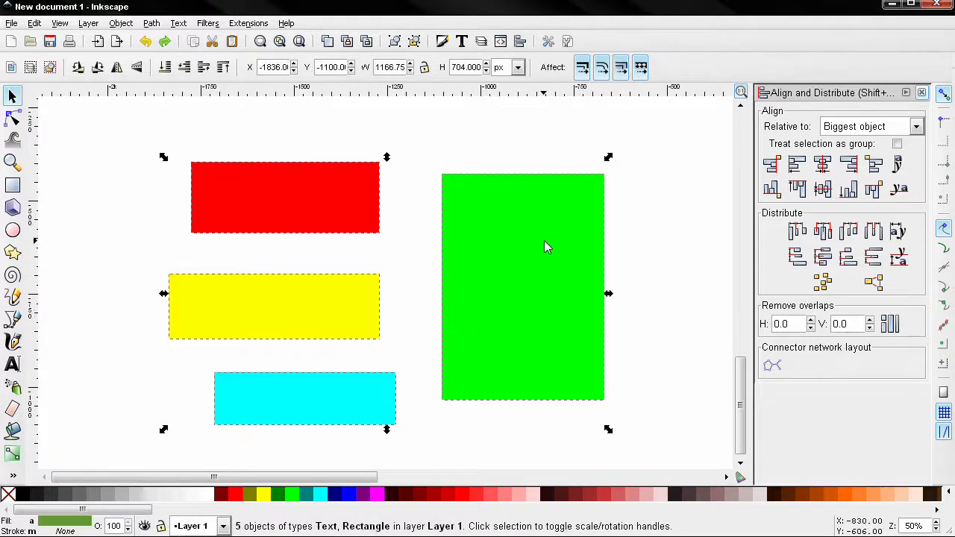
left_click(776, 167)
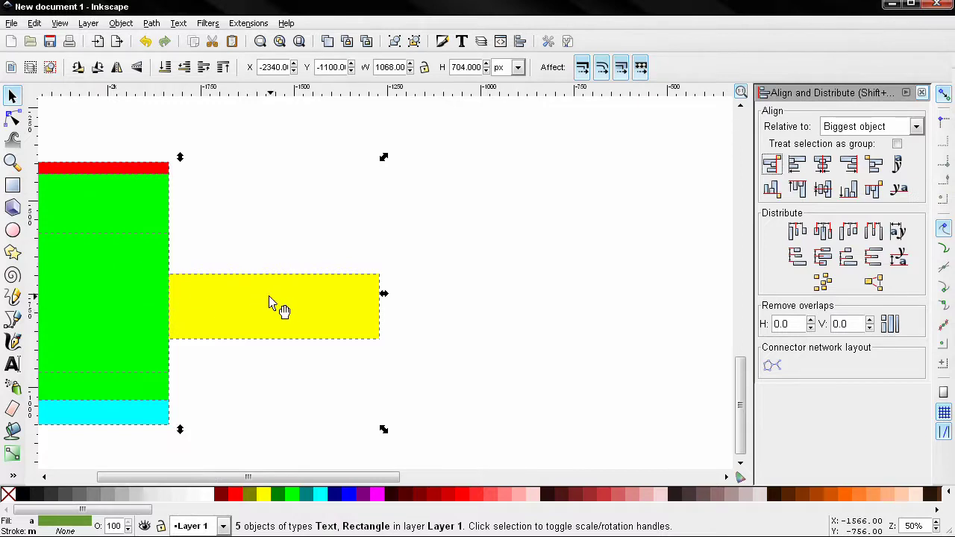
key("ctrl+z")
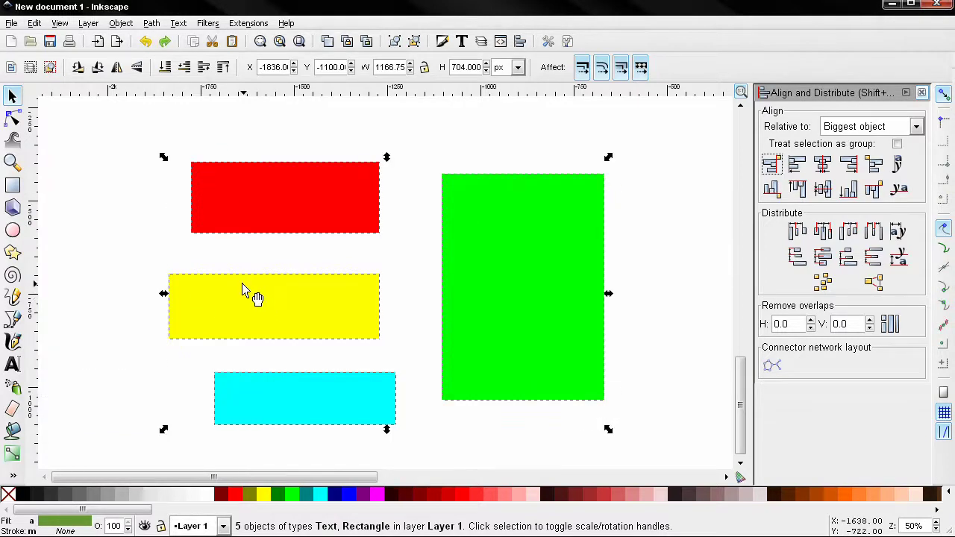
- Set Relative to Smallest object, align all rectangles' right edges to its left edge, then undo
left_click(700, 270)
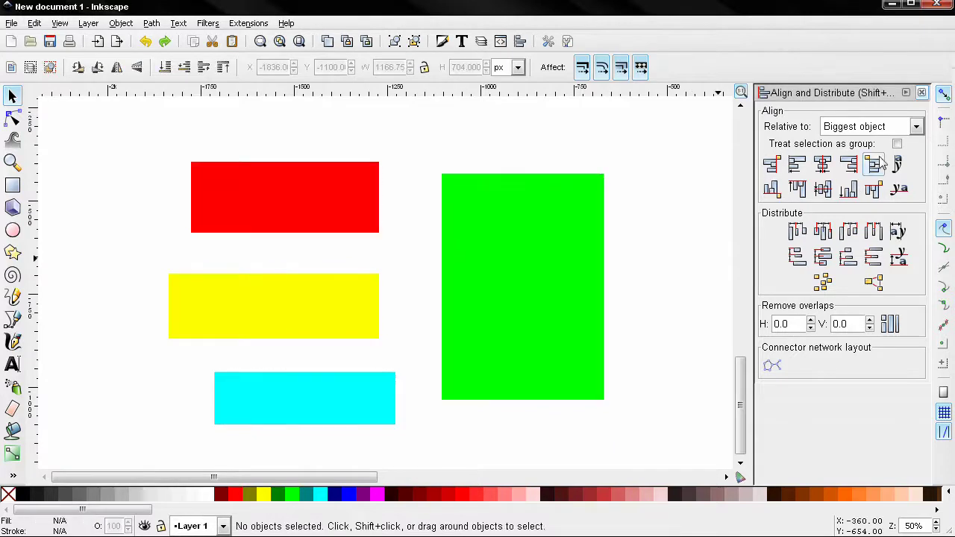
left_click(916, 126)
left_click(852, 201)
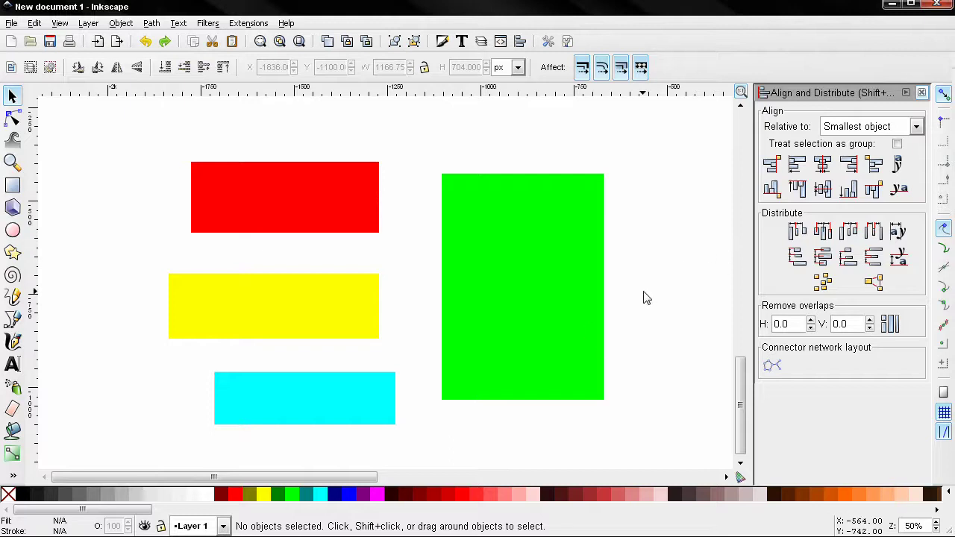
key("ctrl+a")
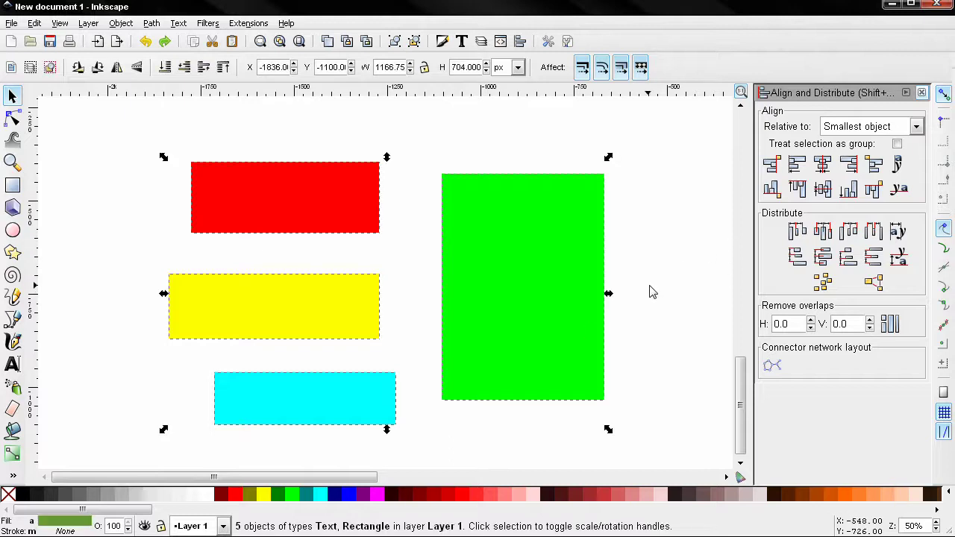
left_click(772, 165)
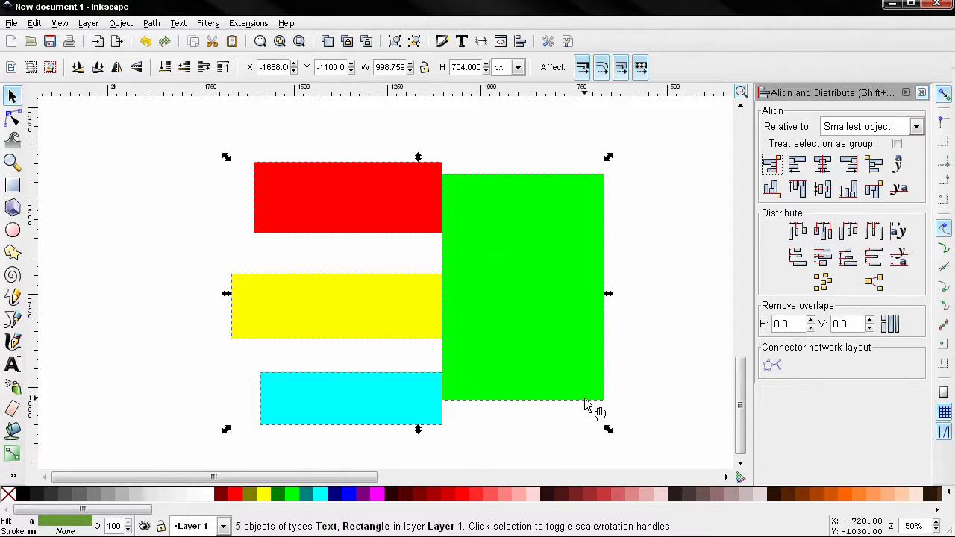
key("ctrl+z")
left_click(686, 285)
- Set Relative to Page, align all objects' right edges to the page's left edge, then undo
left_click(847, 129)
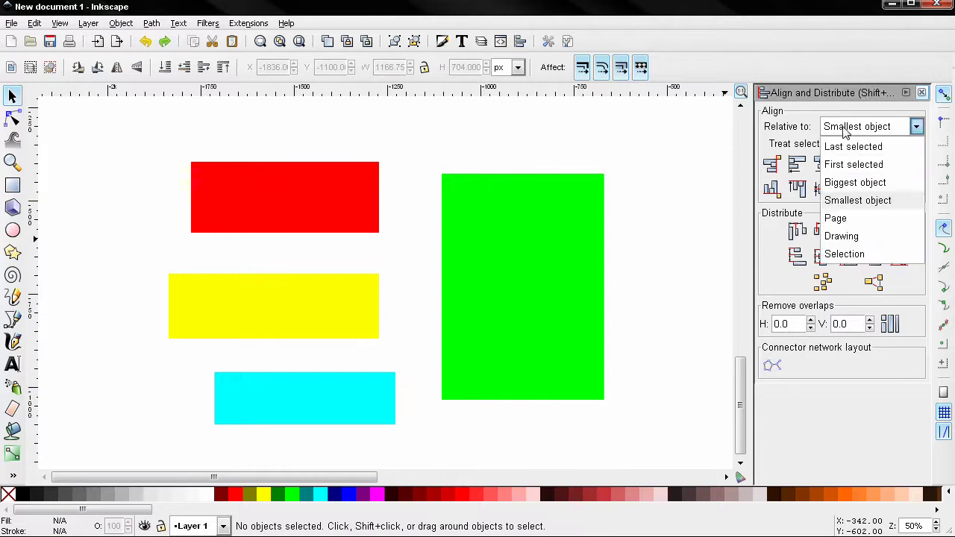
left_click(833, 218)
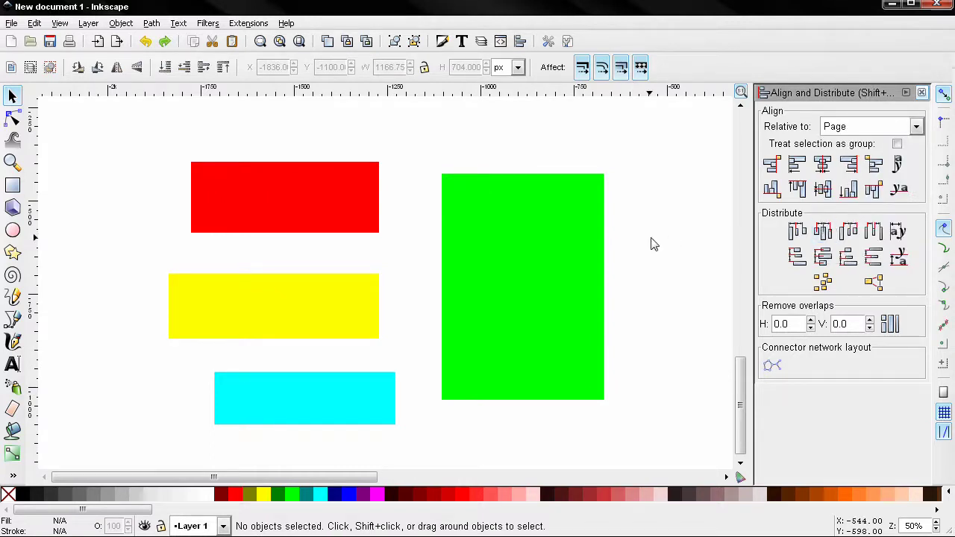
scroll(652, 243, "down", 4)
left_click_drag(686, 226, 471, 266)
key("ctrl+a")
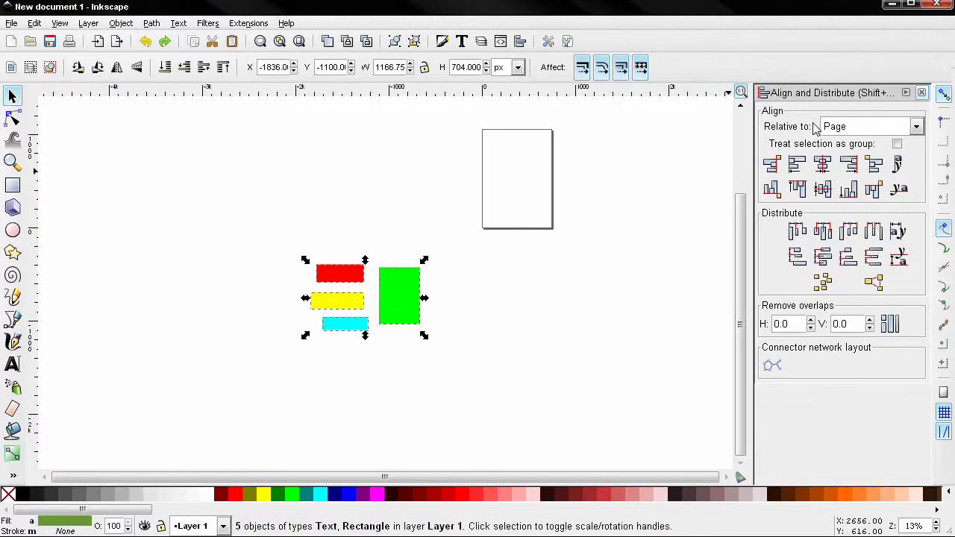
left_click(772, 164)
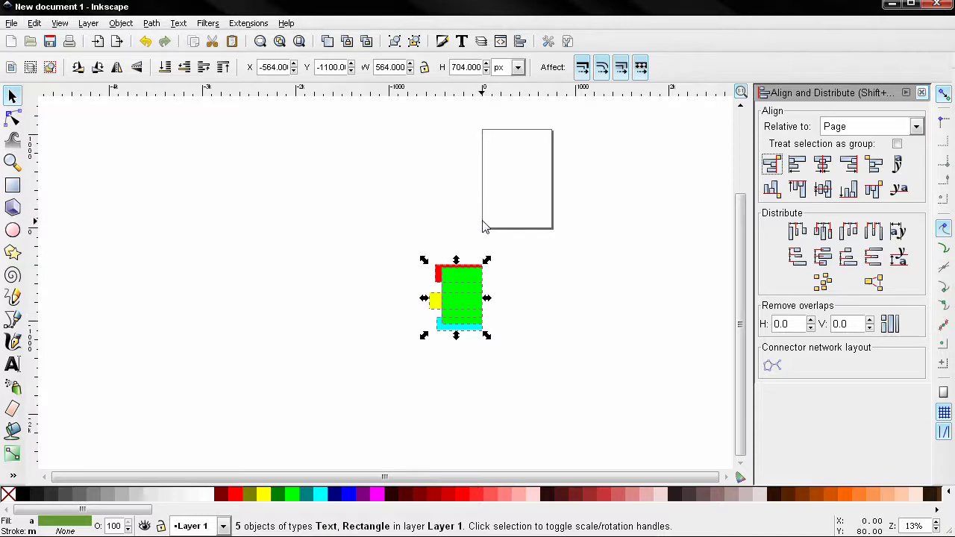
key("ctrl+z")
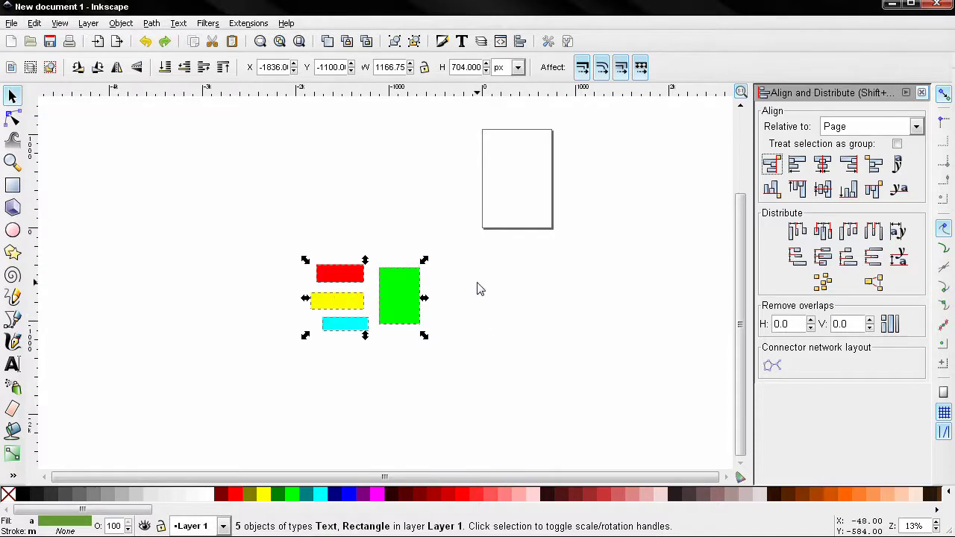
- Return the view to the rectangles and deselect everything
scroll(480, 289, "up", 3)
scroll(548, 255, "left", 2)
scroll(548, 255, "up", 1)
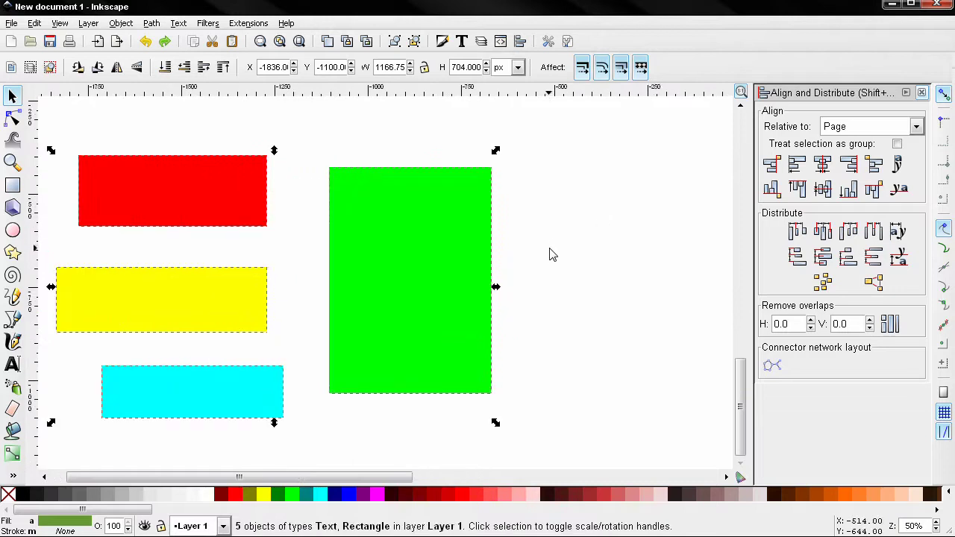
scroll(549, 255, "left", 2)
left_click(652, 254)
- Set the alignment reference to Drawing
left_click(830, 132)
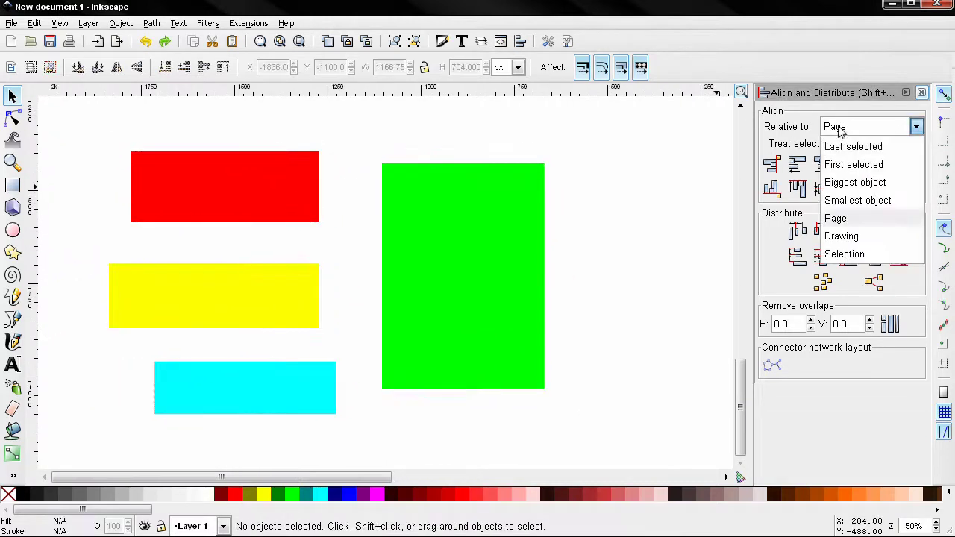
left_click(826, 236)
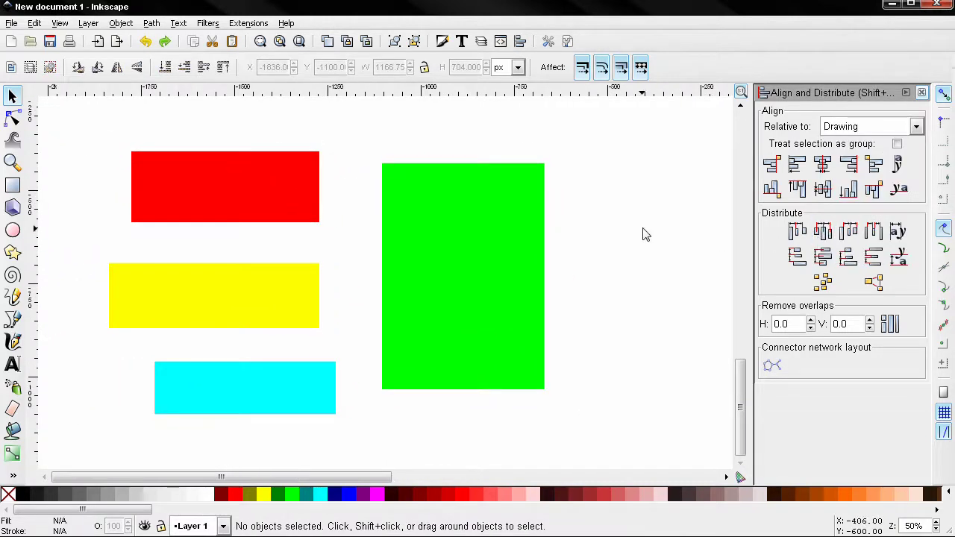
scroll(656, 231, "left", 1)
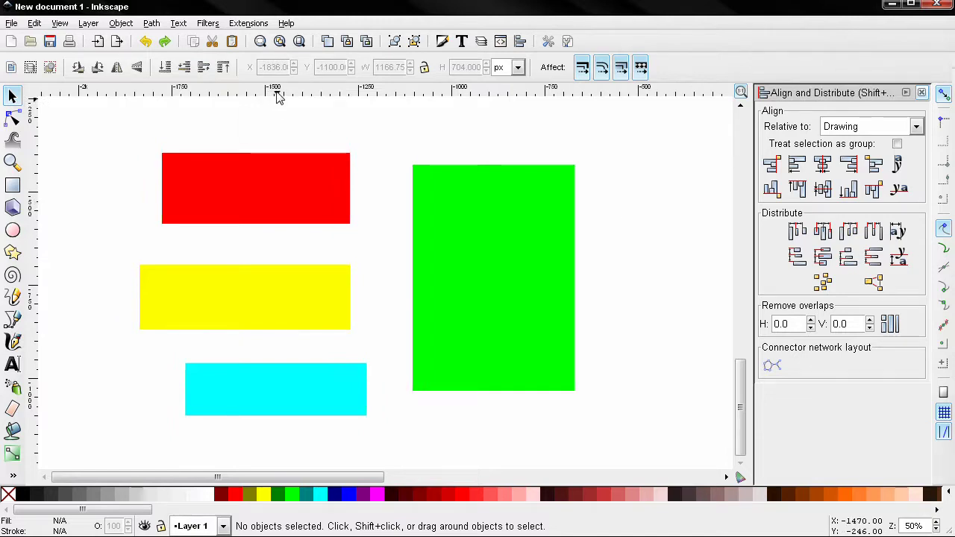
- Add guides at the drawing's top, bottom, left and right edges
left_click_drag(275, 93, 274, 154)
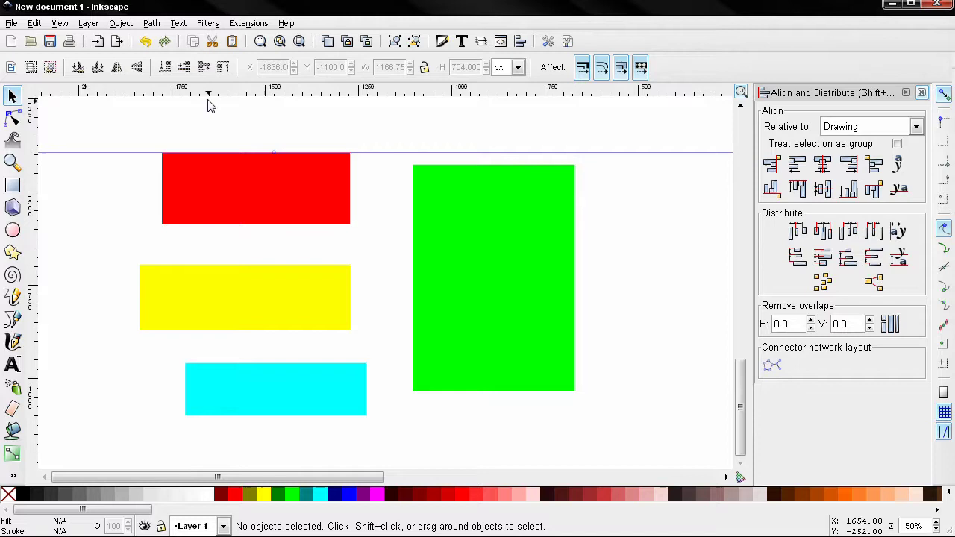
left_click_drag(211, 93, 246, 422)
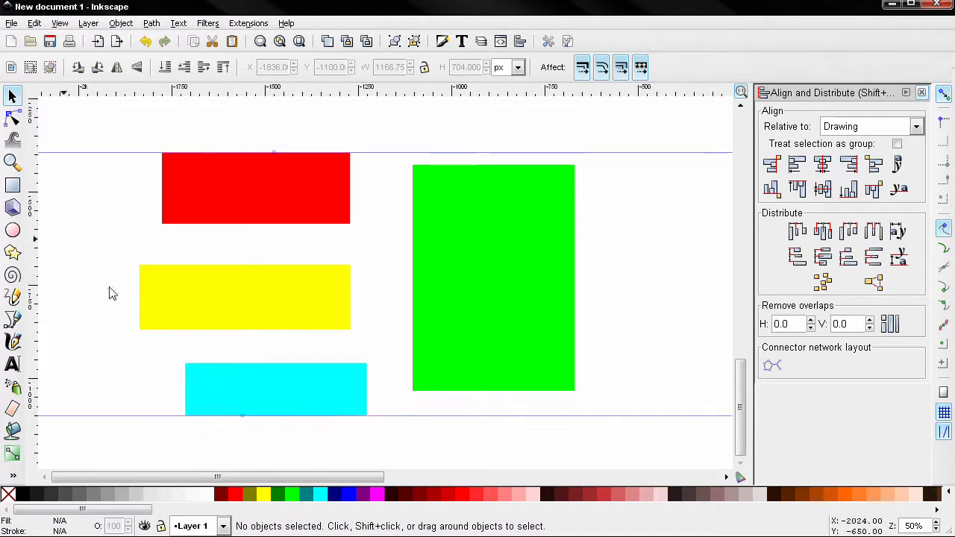
left_click_drag(32, 223, 140, 232)
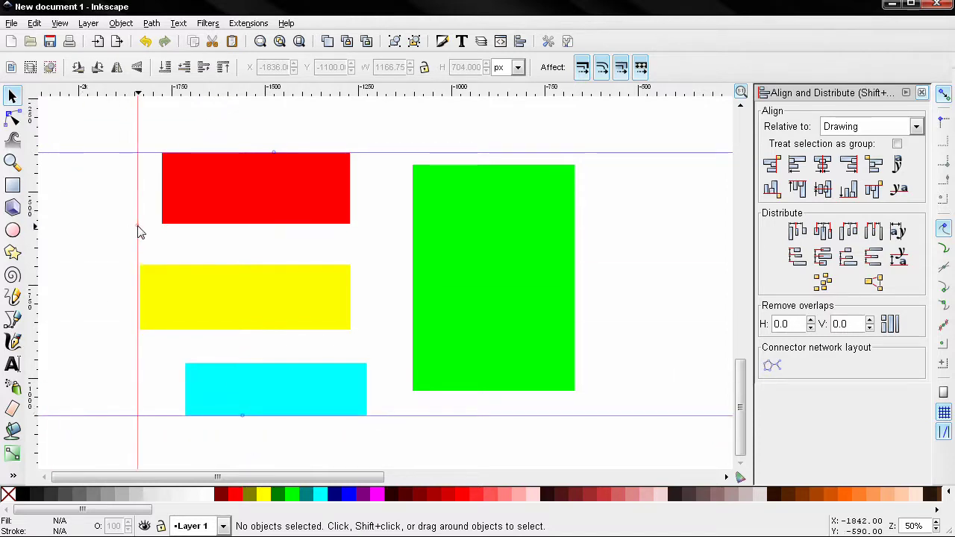
left_click_drag(33, 210, 574, 259)
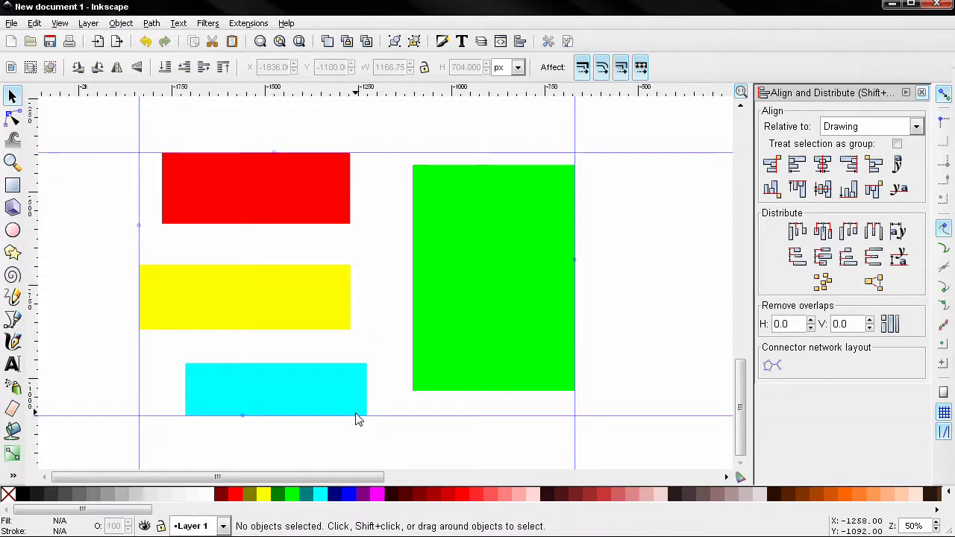
- Align all objects' right edges to the drawing's left edge, then undo
key("ctrl+a")
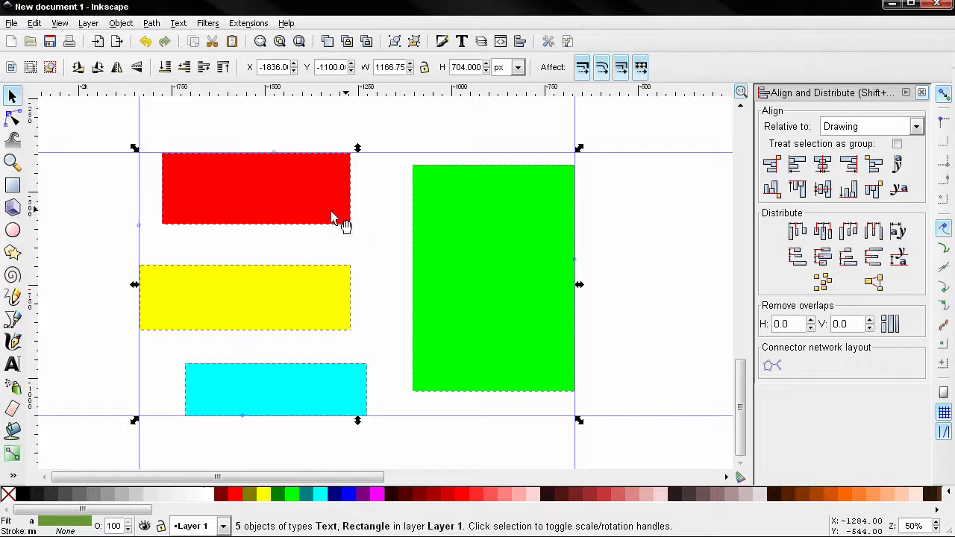
left_click(770, 164)
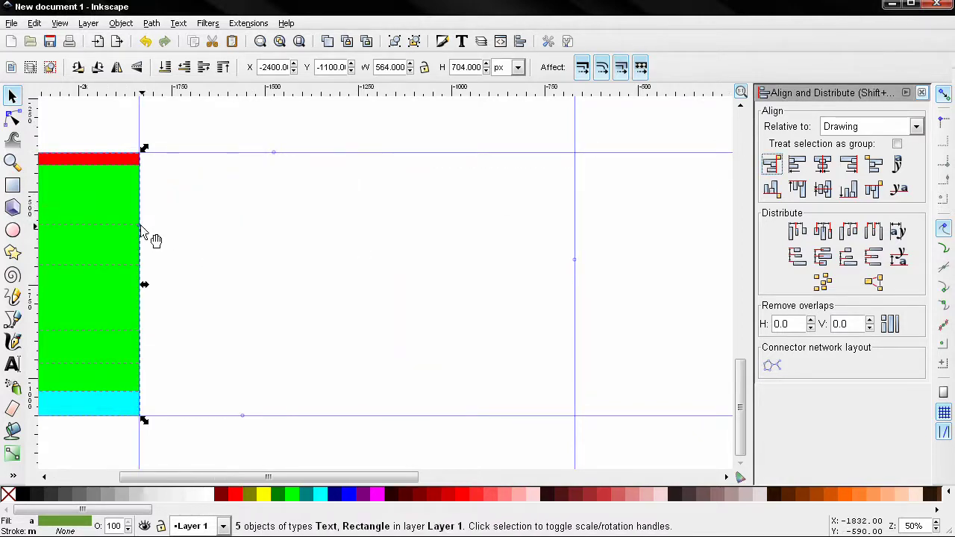
key("ctrl+z")
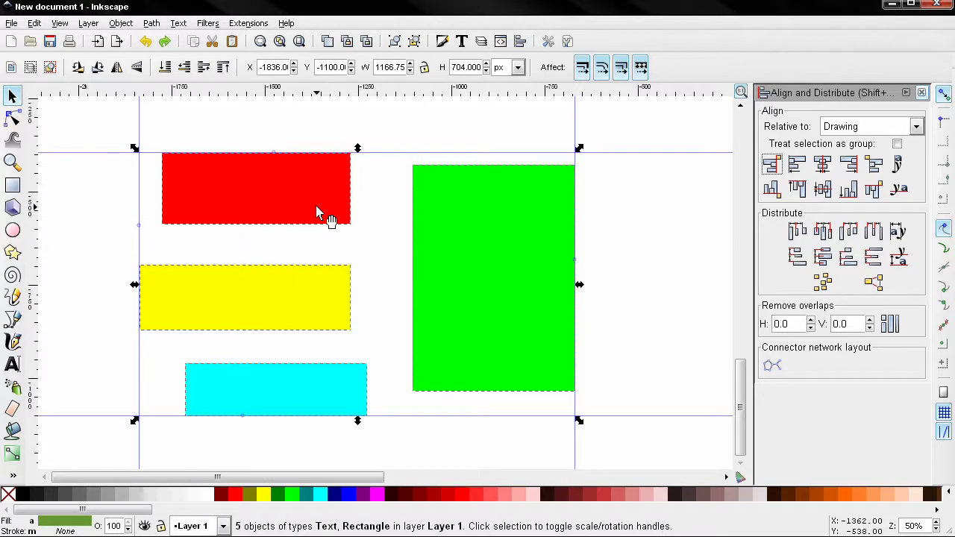
- Set the alignment reference to Selection and clear the selection
left_click(906, 127)
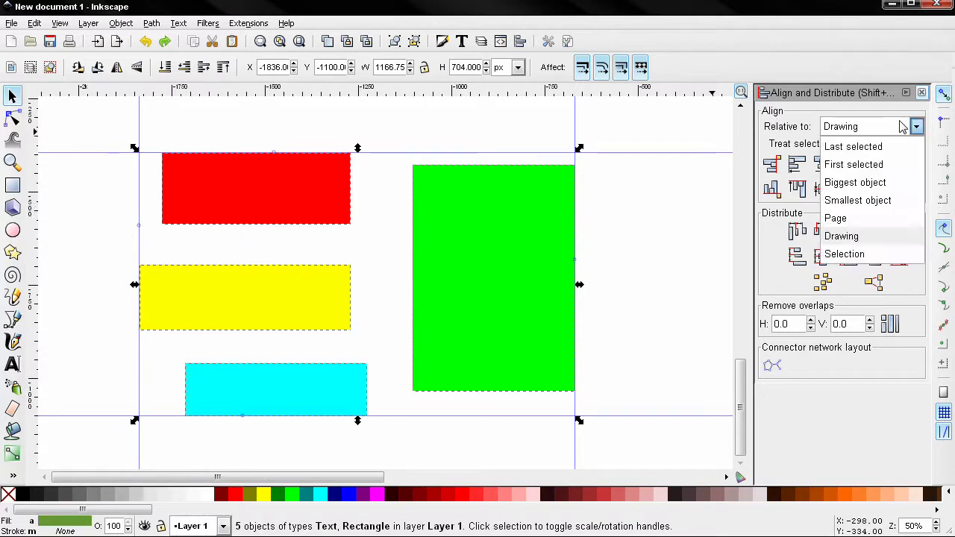
left_click(845, 254)
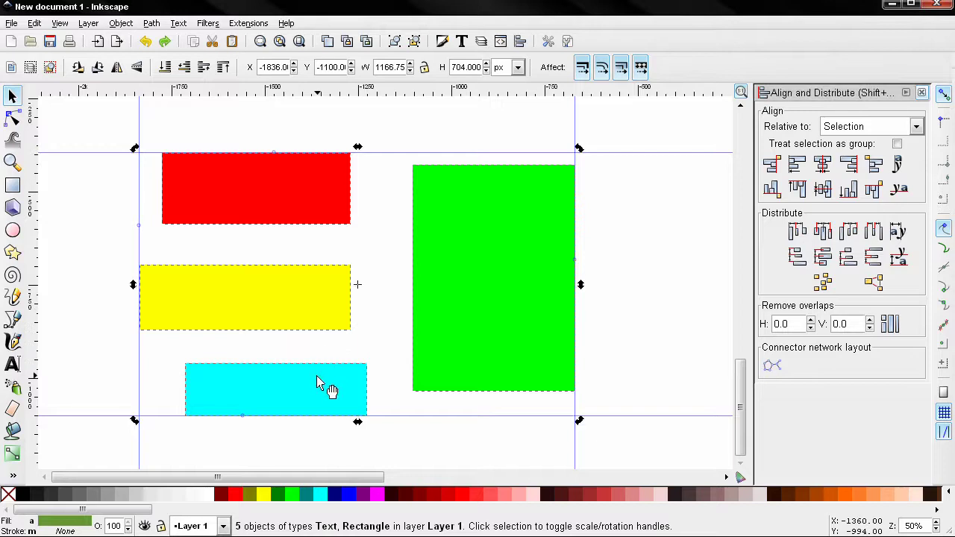
left_click(454, 458)
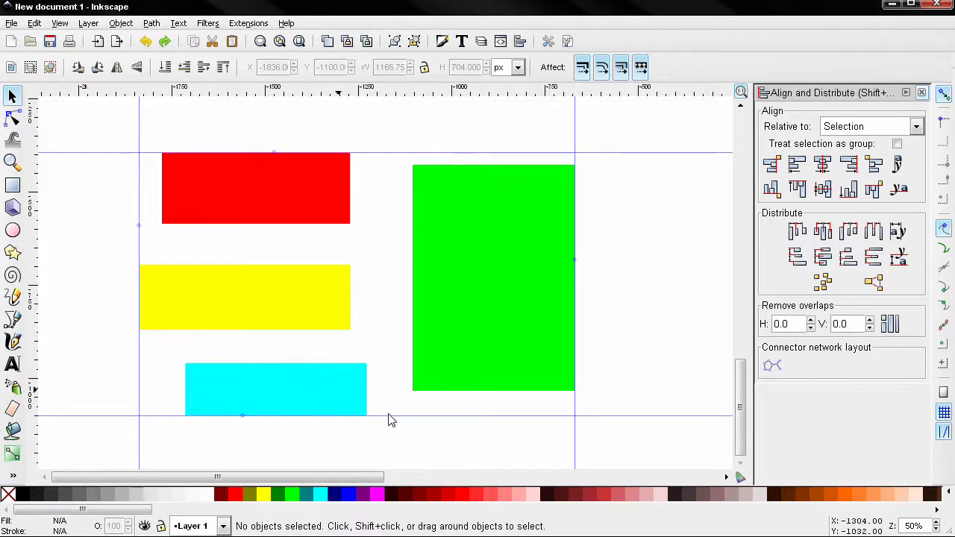
- Select cyan and green, align their right edges to the selection's left edge, then undo
left_click(316, 383)
left_click(464, 293, "shift")
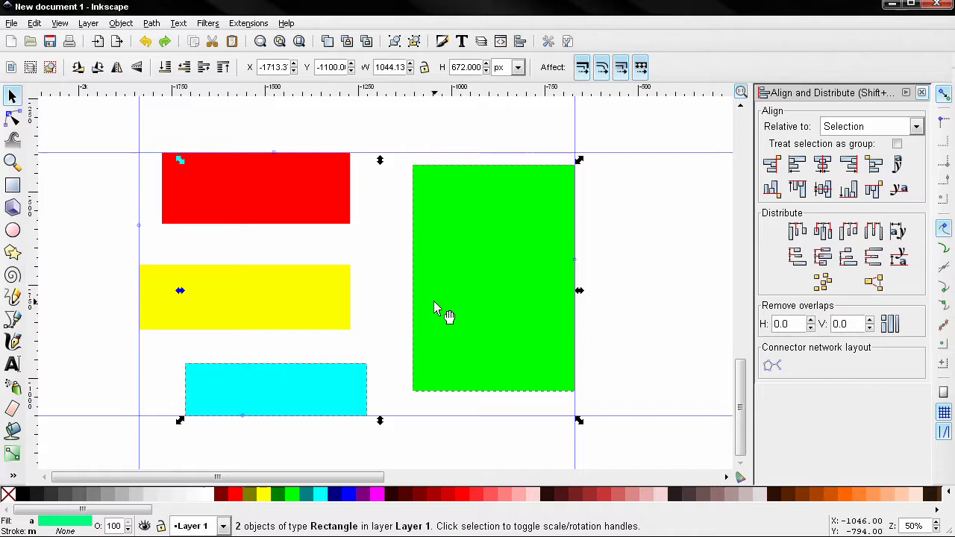
left_click(772, 164)
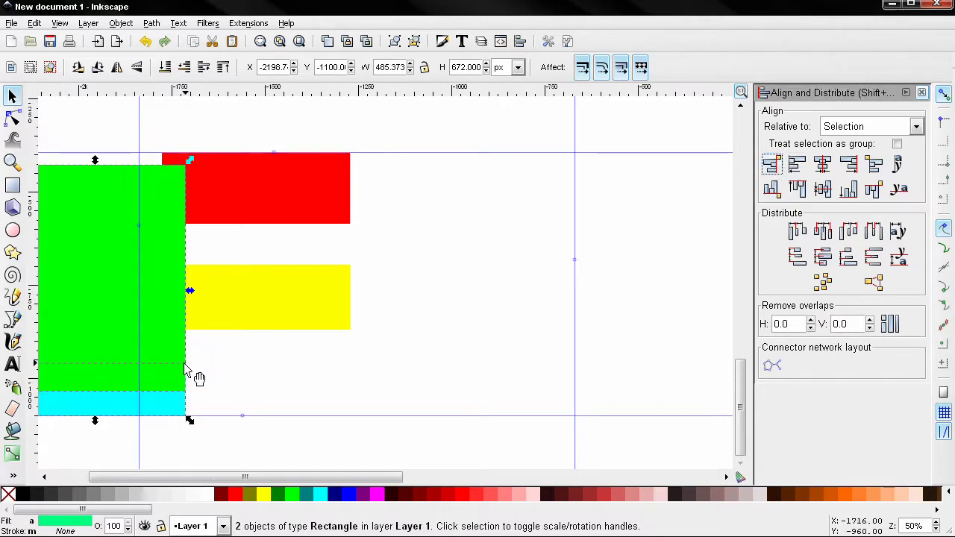
key("ctrl+z")
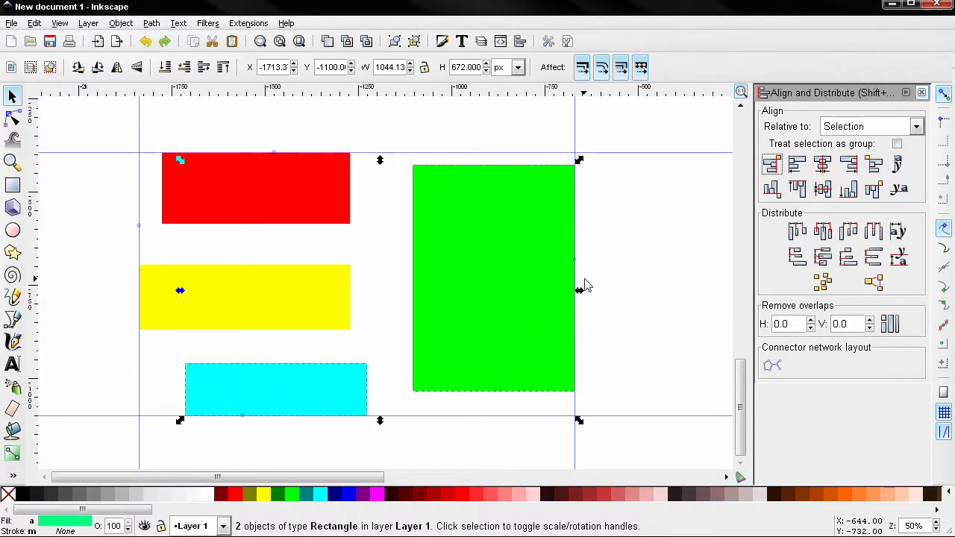
left_click(916, 127)
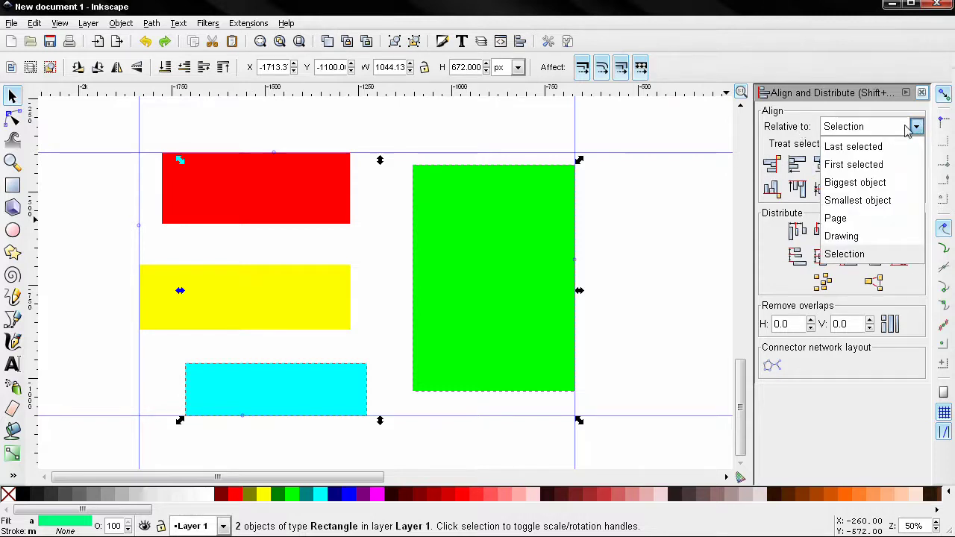
left_click(920, 128)
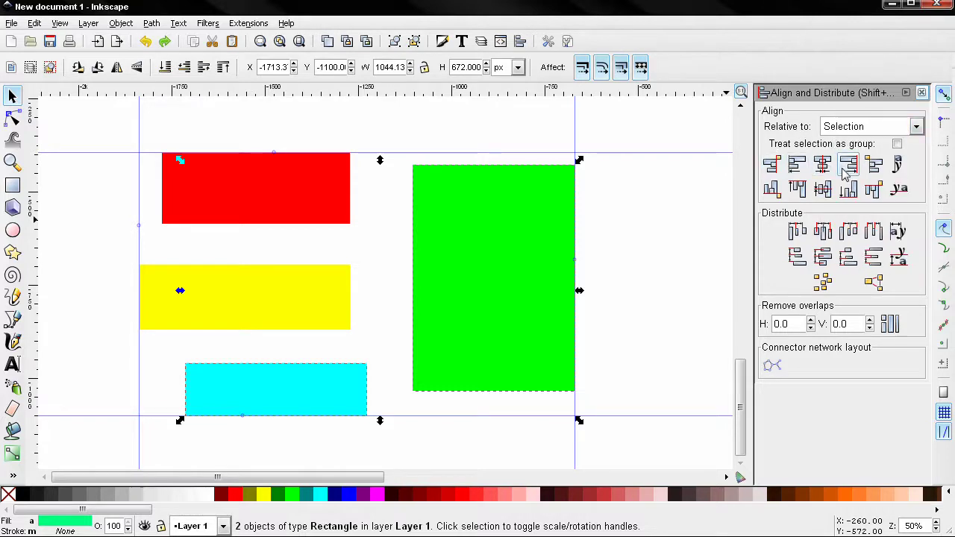